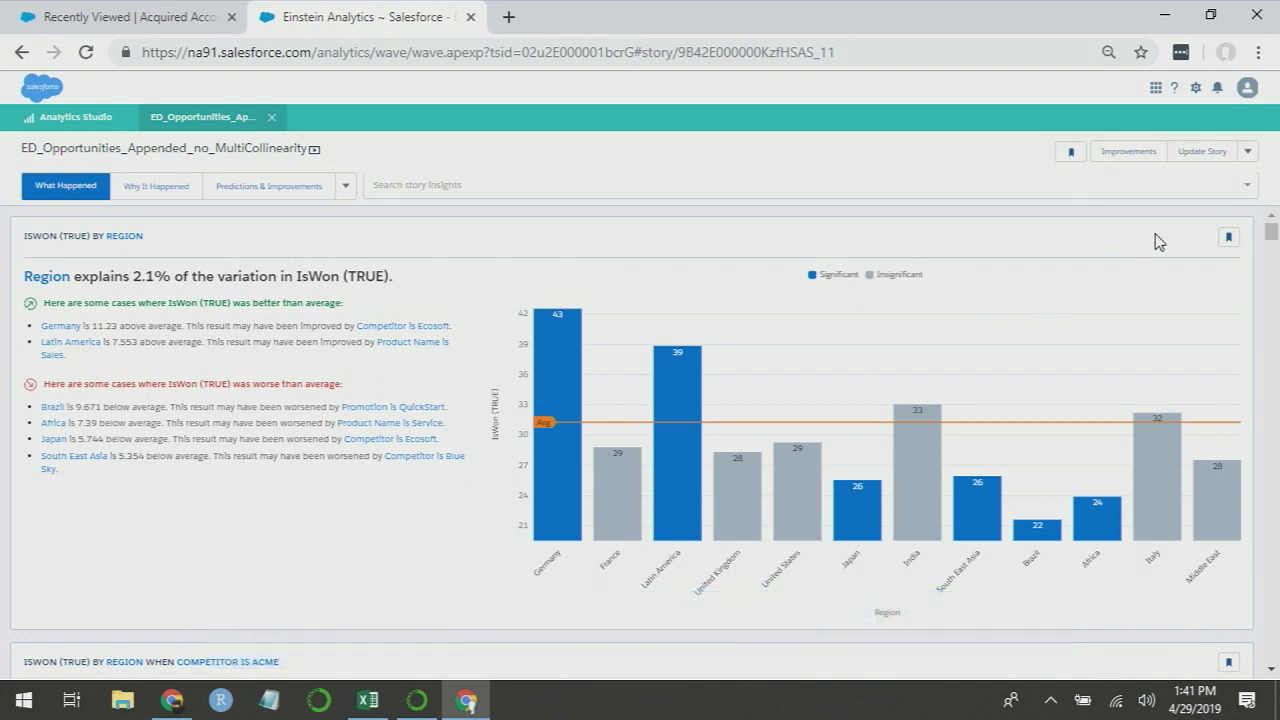
# Step: Open the actions menu next to Update Story for ED_Opportunities_Appended_no_MultiCollinearity
pyautogui.click(1247, 152)
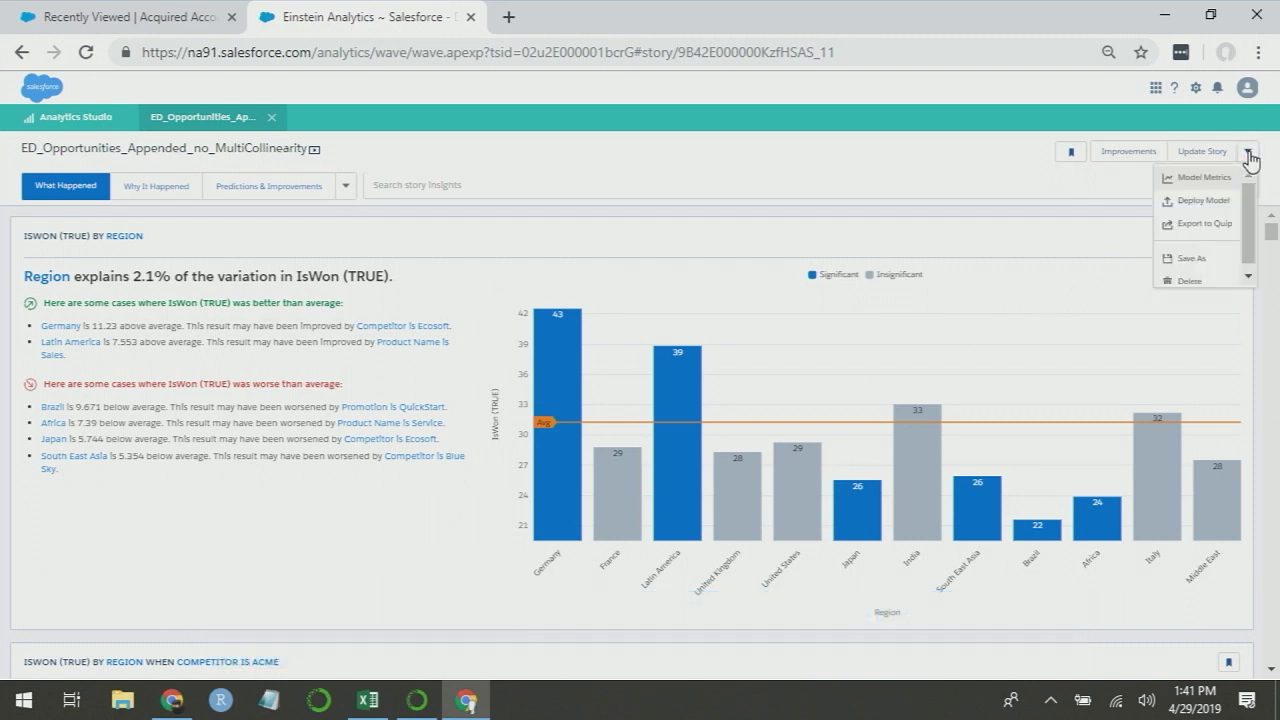
# Step: Open Model Metrics and examine the cumulative capture rate chart with its 0.450 Gini performance
pyautogui.click(1205, 178)
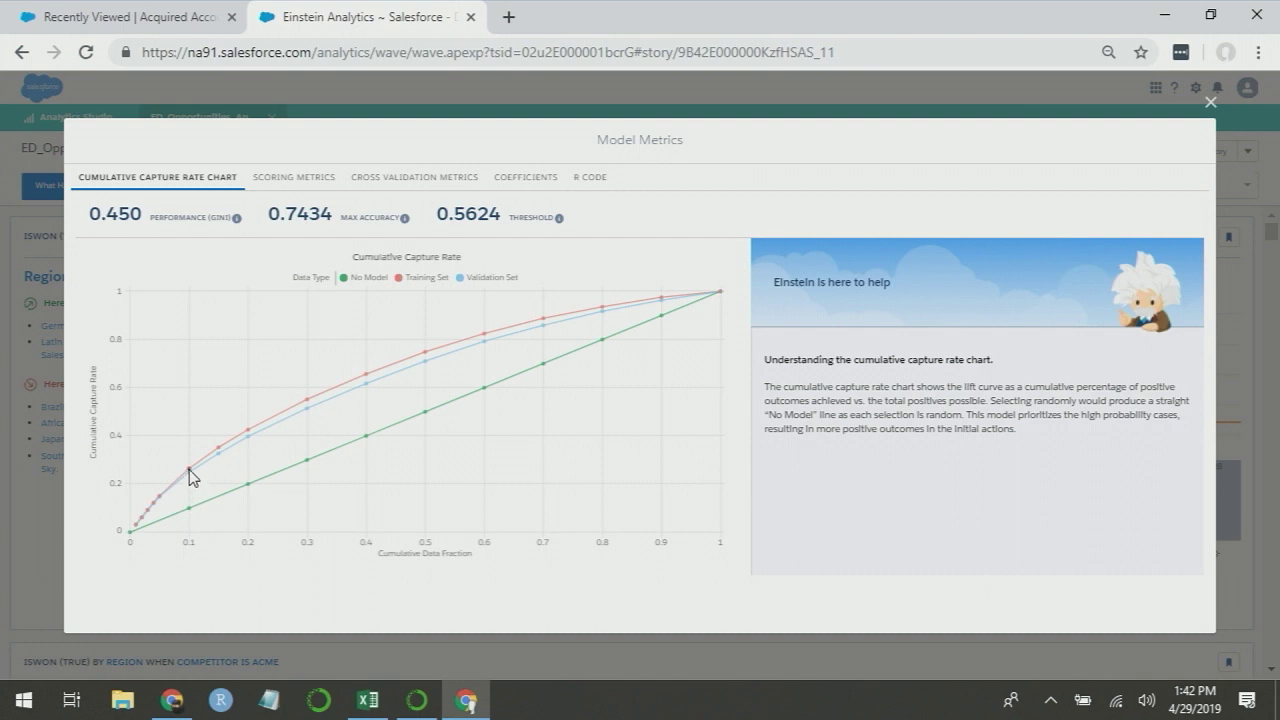
pyautogui.moveTo(193, 481)
pyautogui.moveTo(486, 348)
# Step: View the Scoring Metrics table, then switch to the ED_Oppty_WinLoss_Scored.xlsx workbook
pyautogui.click(295, 181)
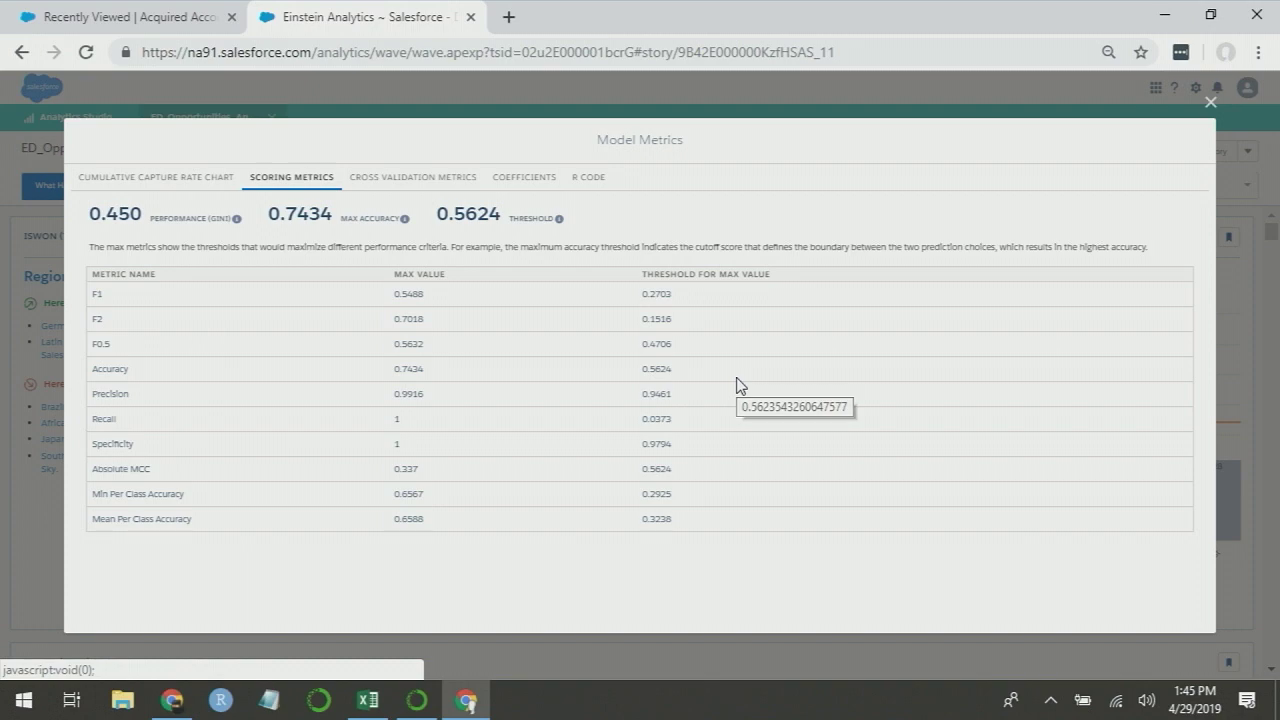
pyautogui.hotkey('alt', 'Tab')
# Step: Bring the Max Accuracy confusion matrix Q5:T8 into view and inspect the accuracy formula in S11
pyautogui.moveTo(1027, 650); pyautogui.dragTo(879, 647)
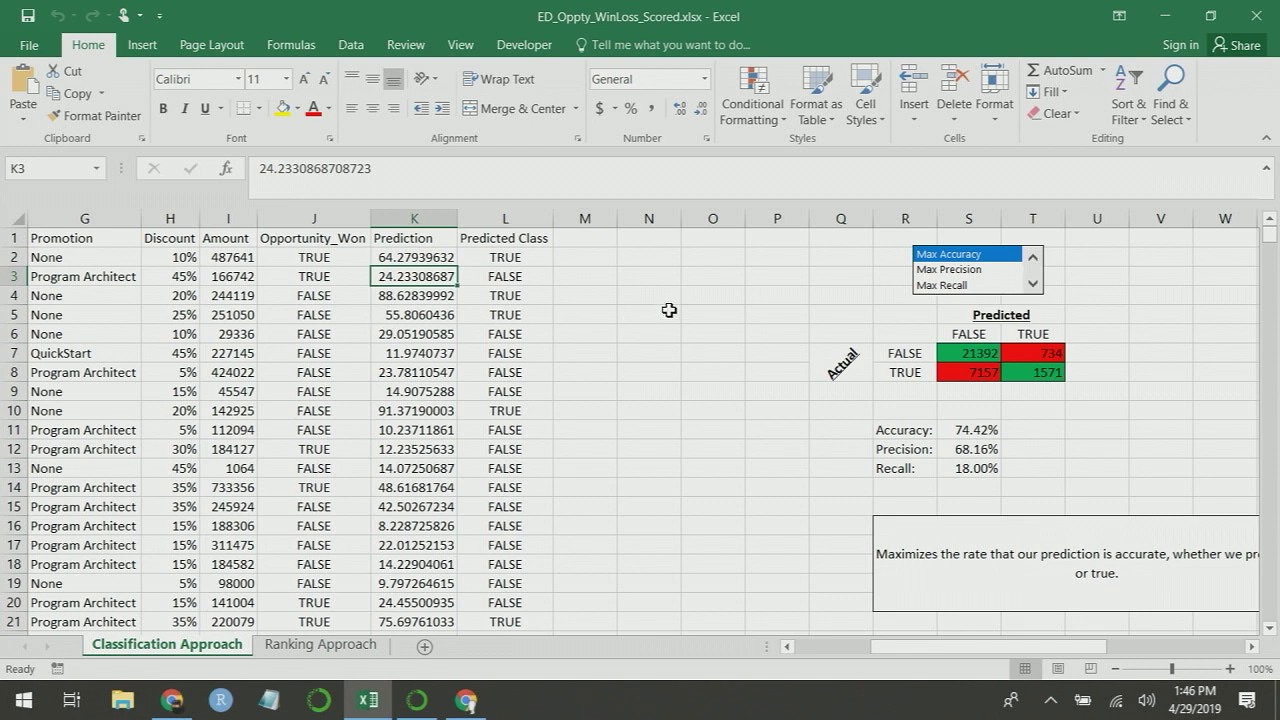
pyautogui.moveTo(936, 641); pyautogui.dragTo(974, 643)
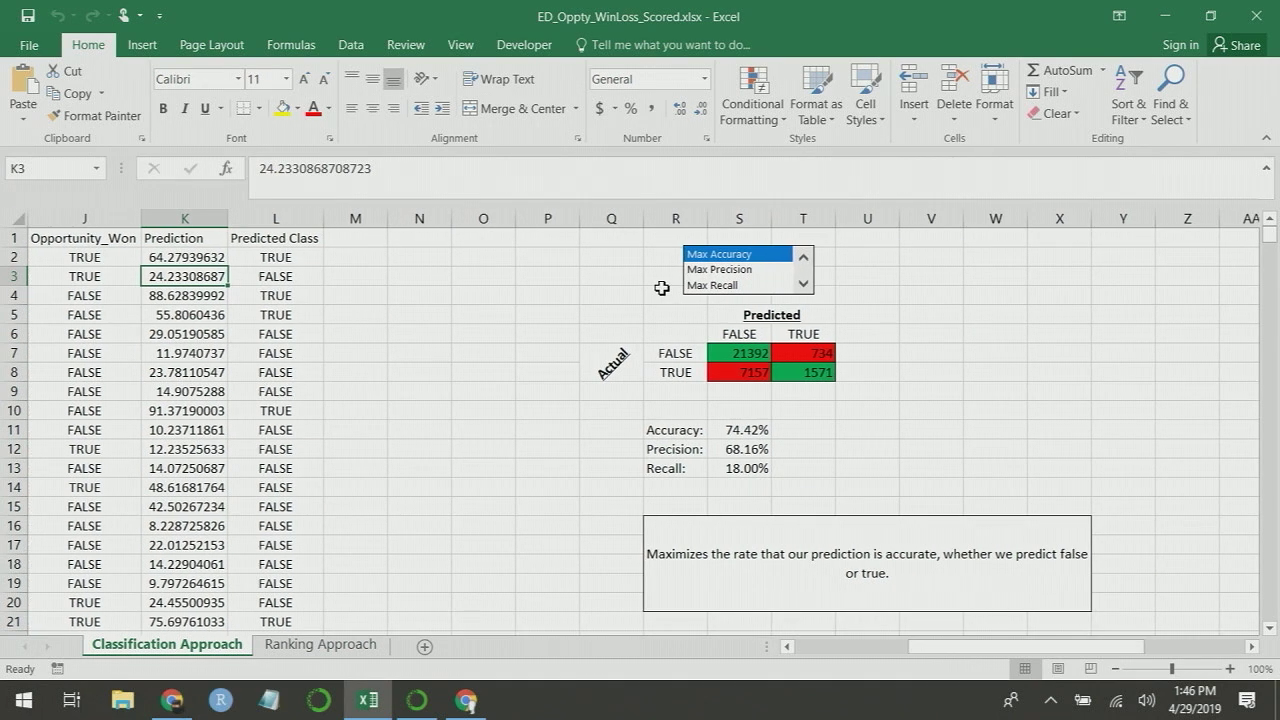
pyautogui.moveTo(606, 309); pyautogui.dragTo(820, 371)
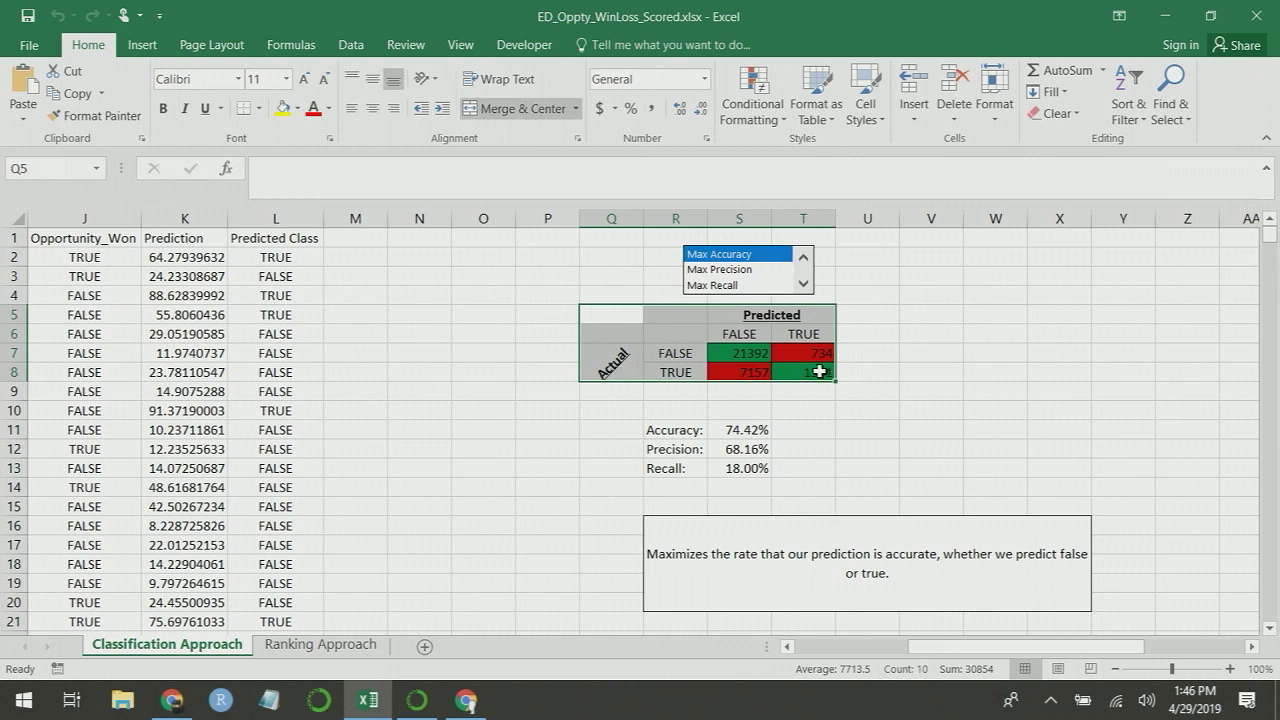
pyautogui.click(889, 378)
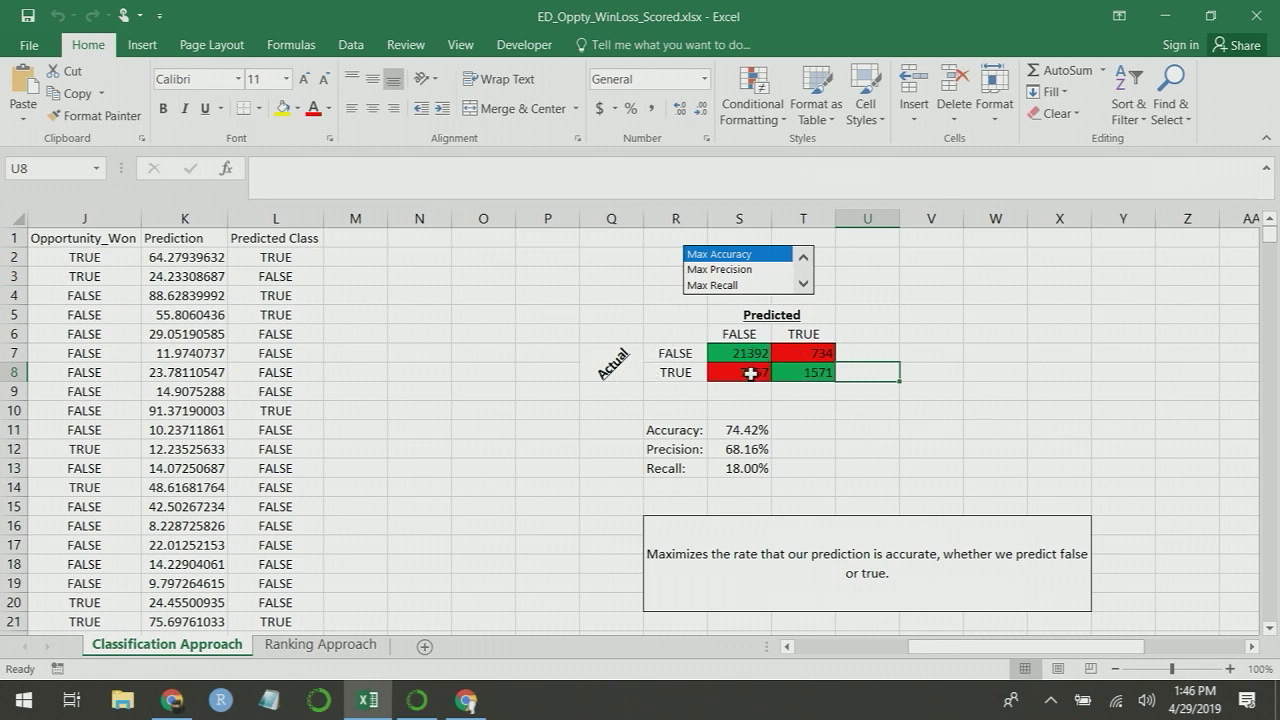
pyautogui.click(735, 431)
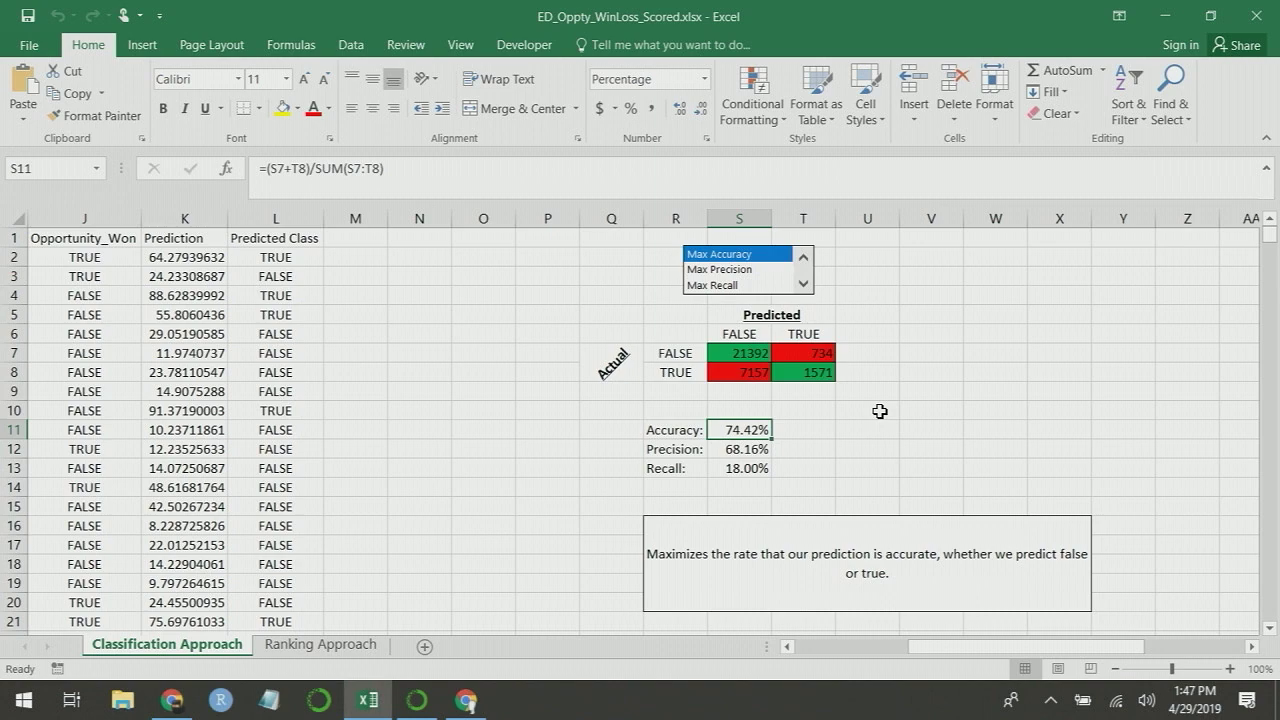
pyautogui.hotkey('alt', 'Tab')
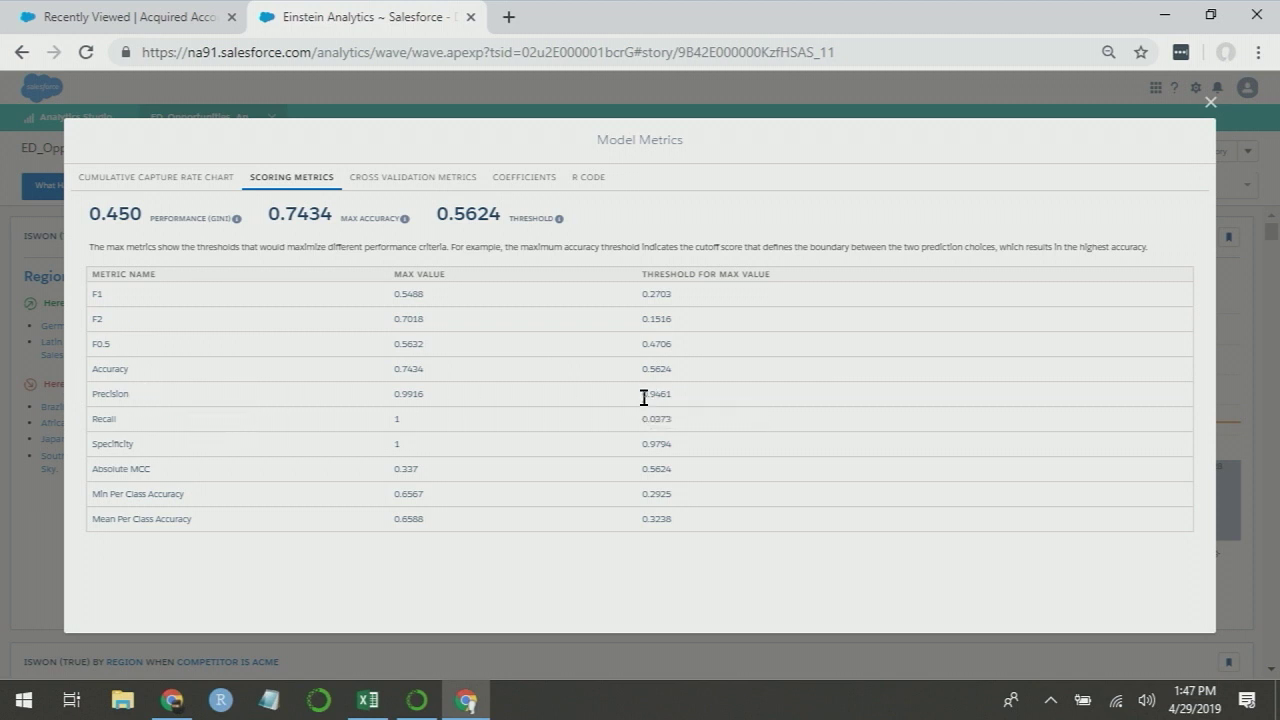
pyautogui.moveTo(643, 396); pyautogui.dragTo(688, 397)
pyautogui.moveTo(401, 393); pyautogui.dragTo(446, 397)
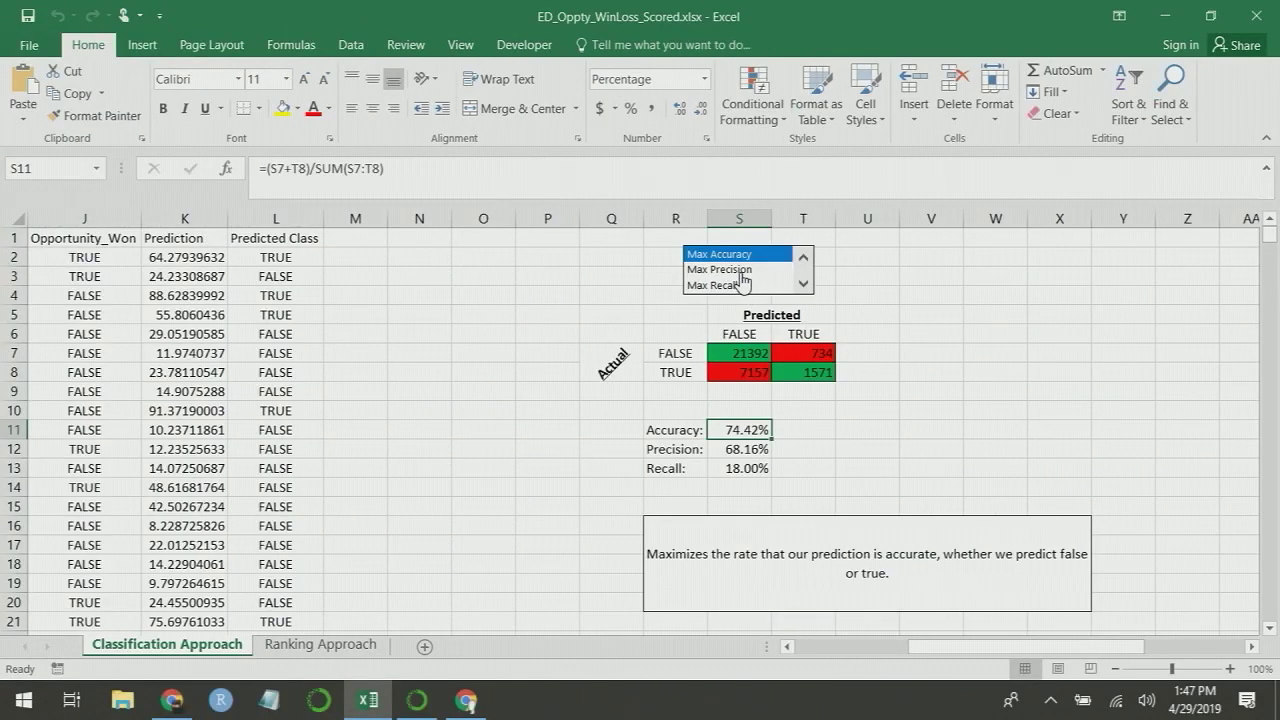
pyautogui.click(741, 272)
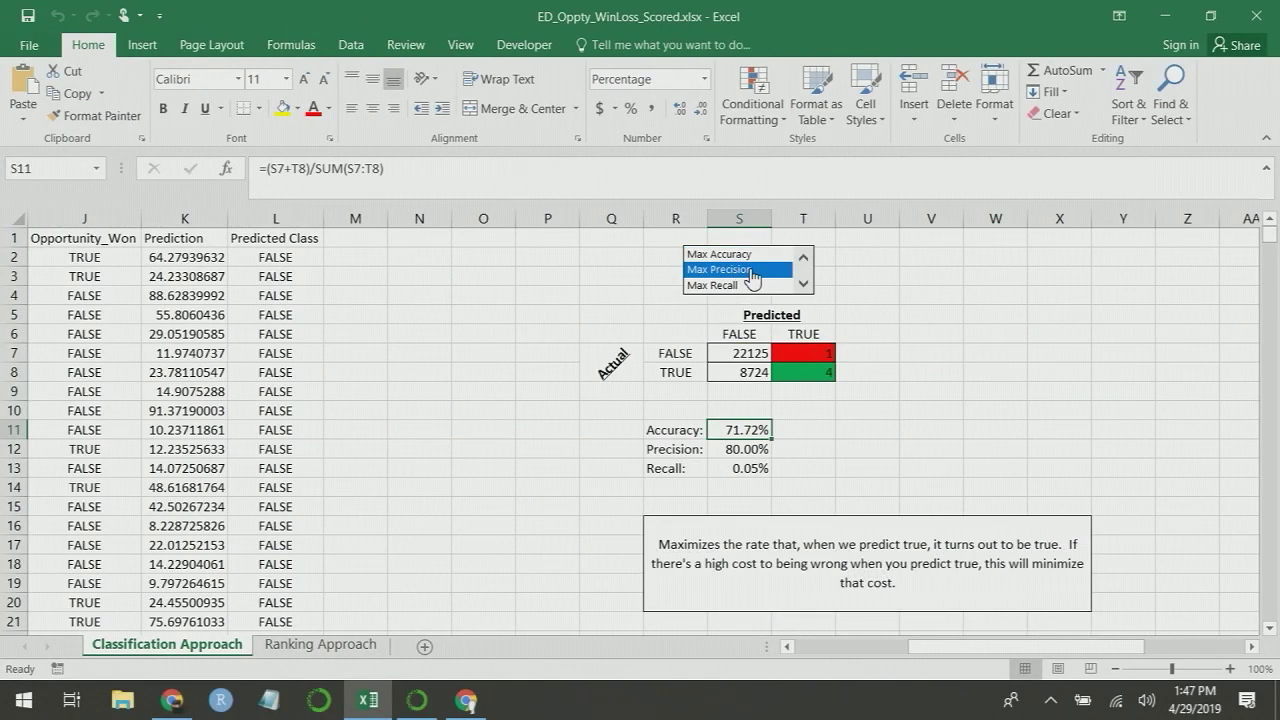
# Step: Inspect the COUNTIFS formulas for the predicted TRUE counts T7:T8 and the counts in T8, S8 and S7
pyautogui.moveTo(820, 352); pyautogui.dragTo(820, 372)
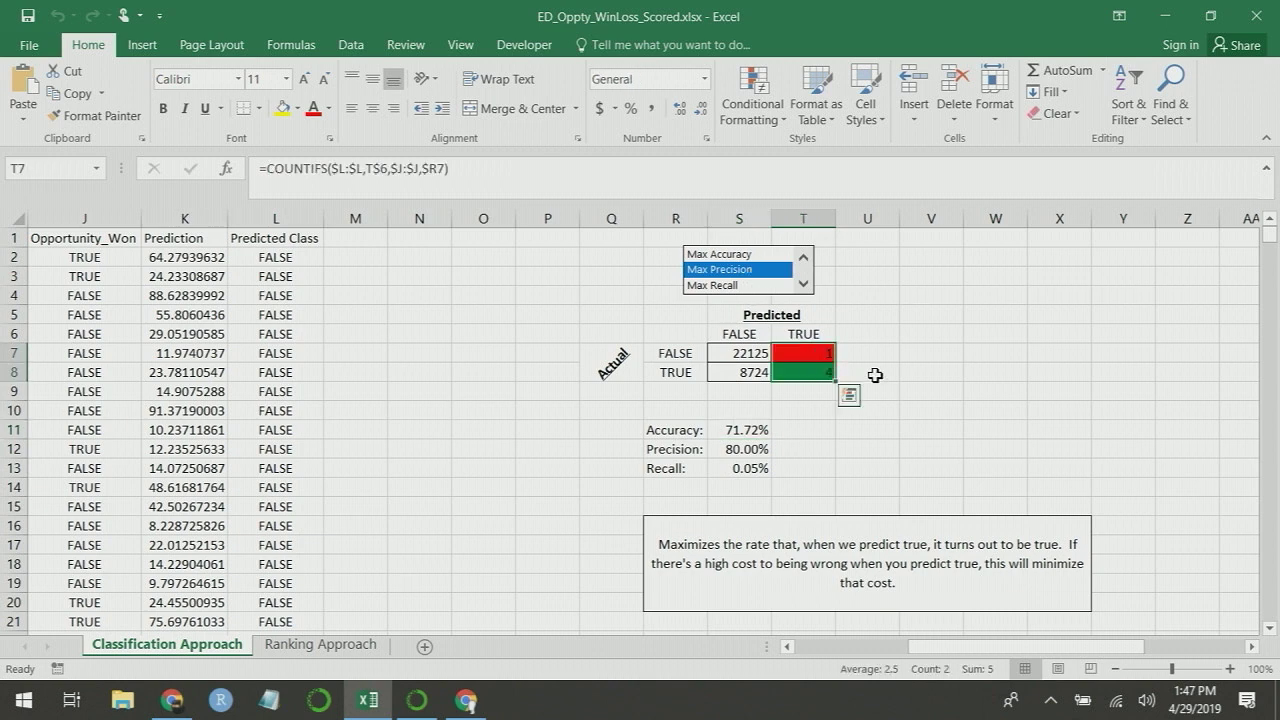
pyautogui.click(799, 372)
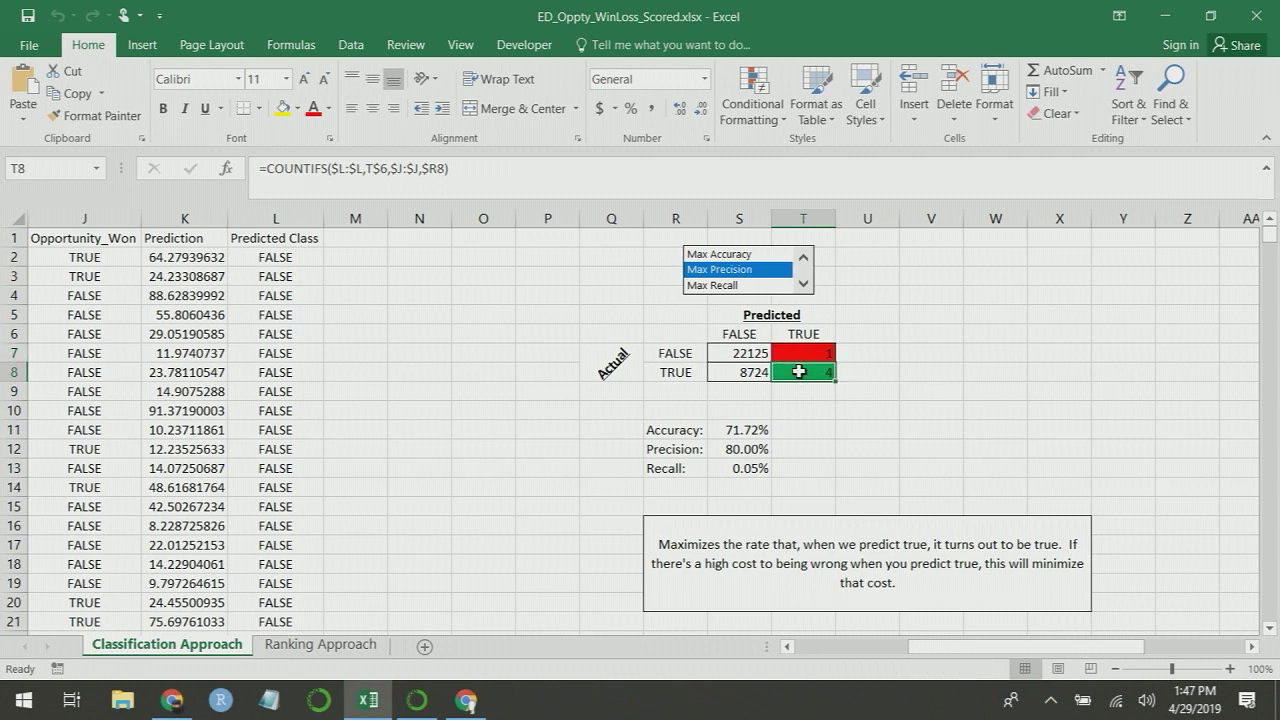
pyautogui.click(716, 372)
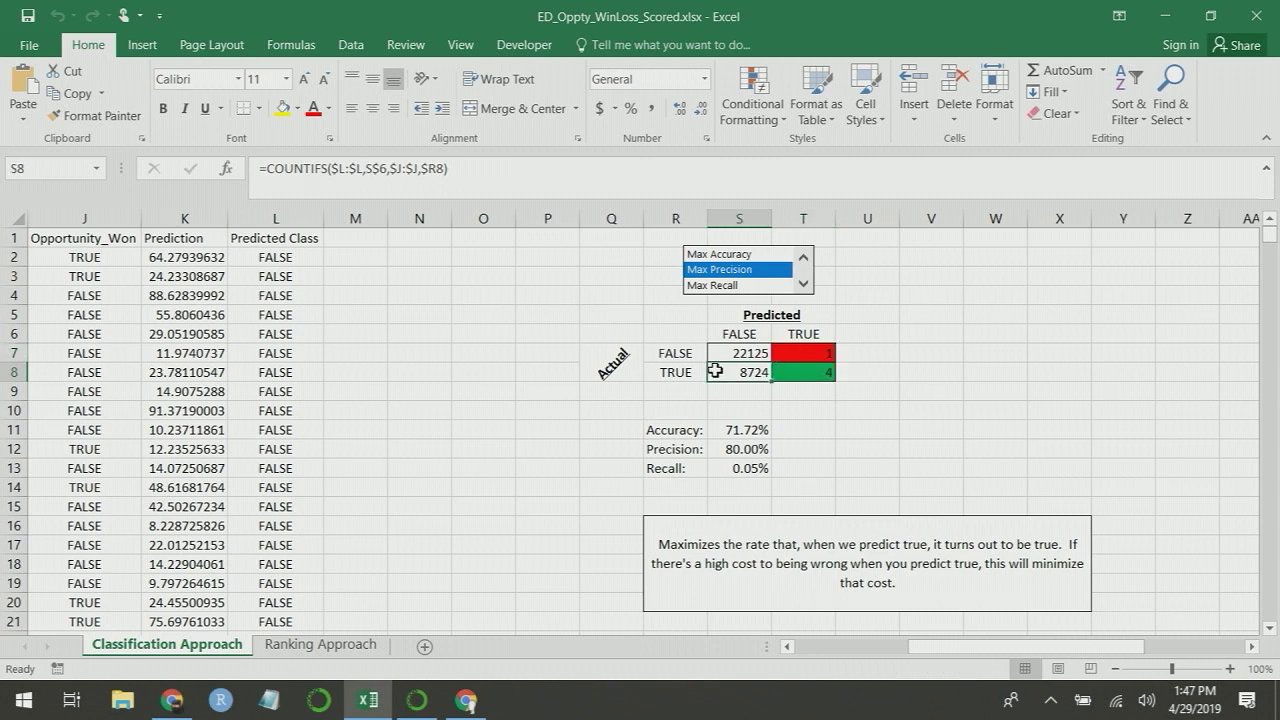
pyautogui.click(721, 353)
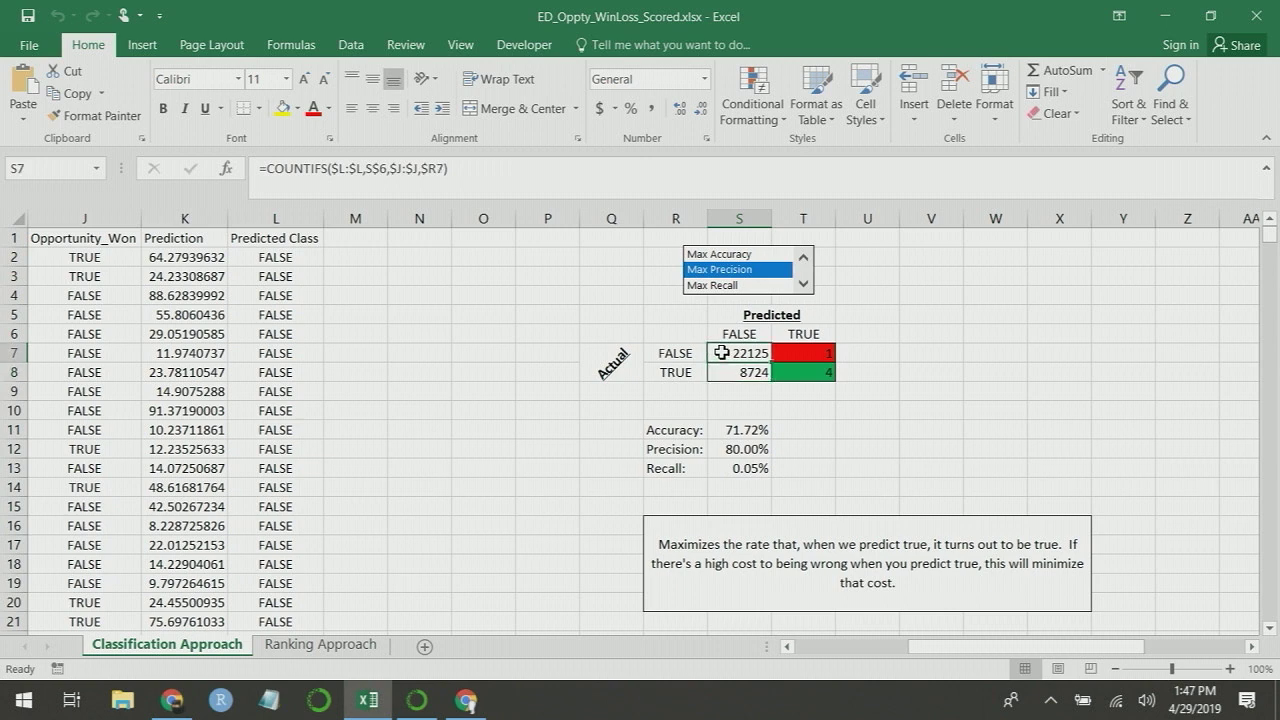
pyautogui.moveTo(790, 353); pyautogui.dragTo(802, 372)
pyautogui.click(802, 372)
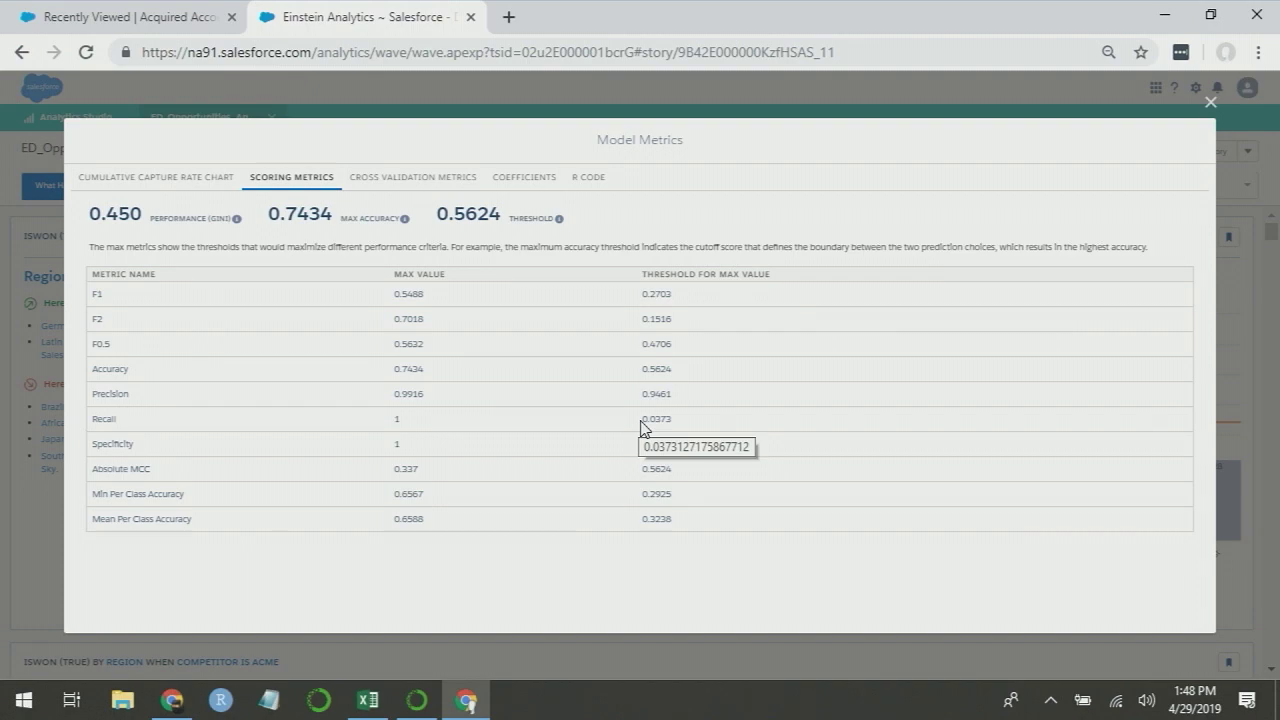
# Step: Apply the Max Recall threshold, then inspect the T7 false-positive formula and the actual TRUE row S8:T8
pyautogui.click(727, 286)
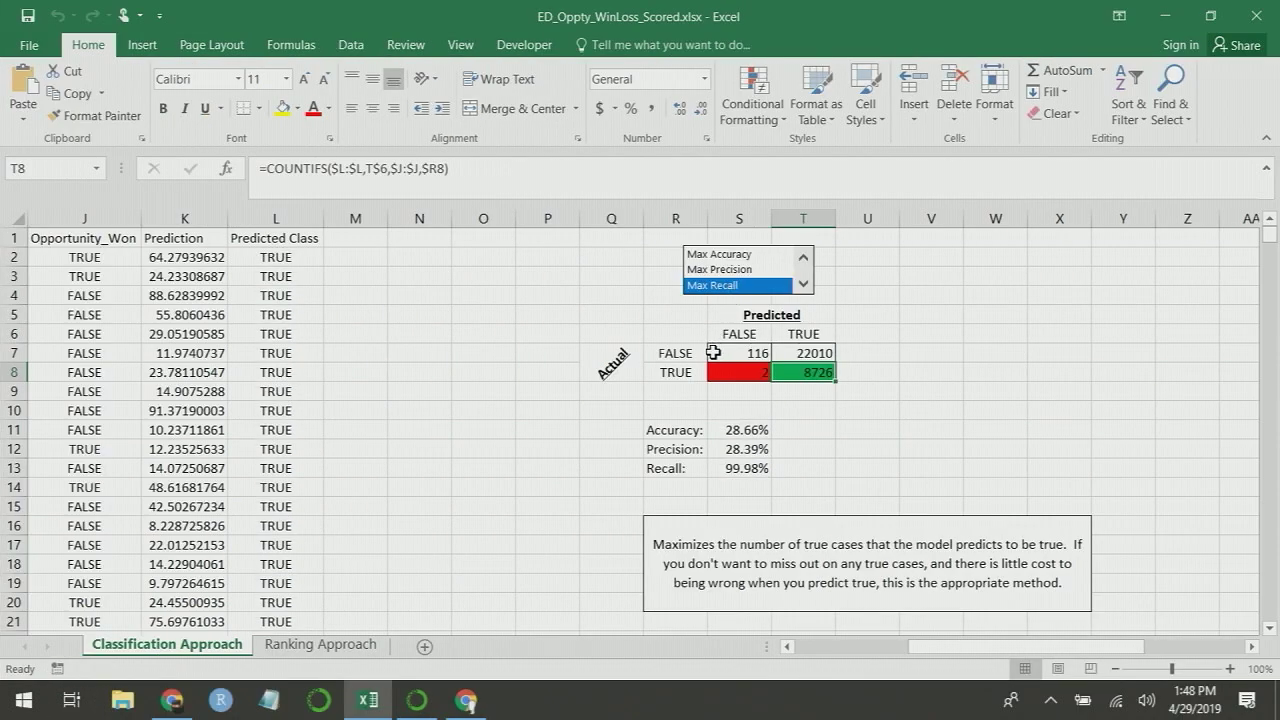
pyautogui.click(807, 353)
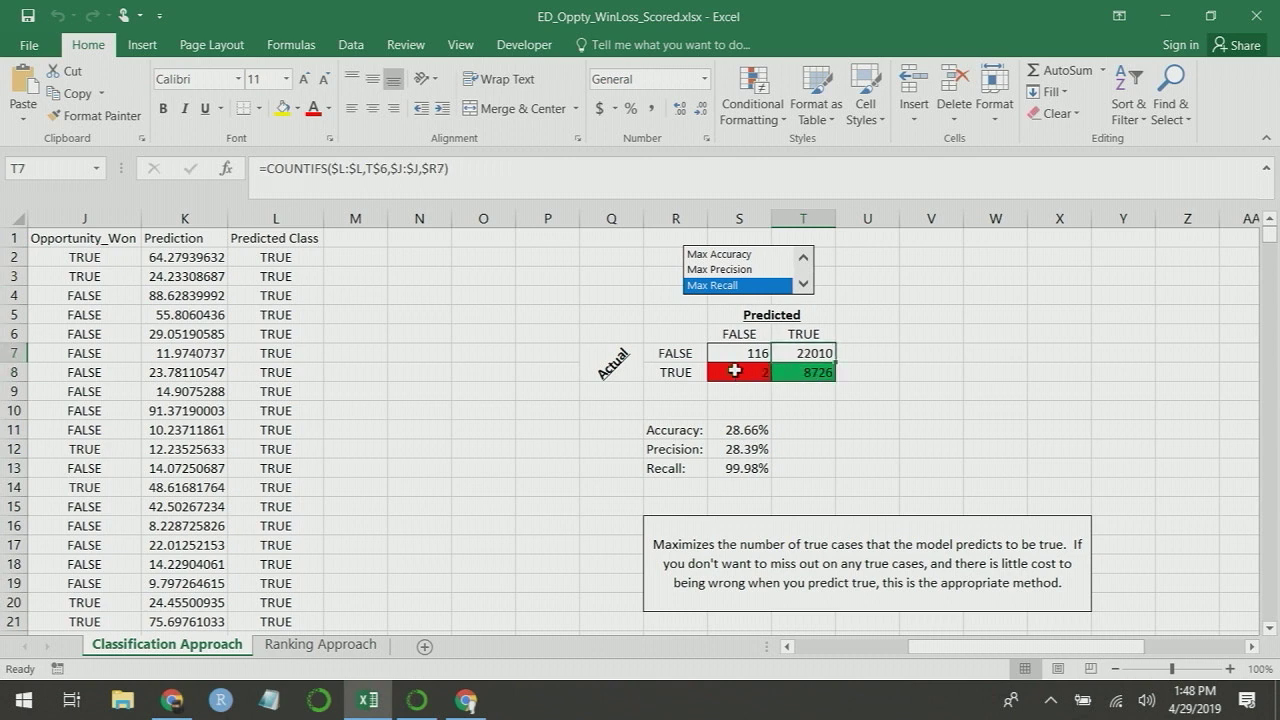
pyautogui.moveTo(740, 373); pyautogui.dragTo(826, 373)
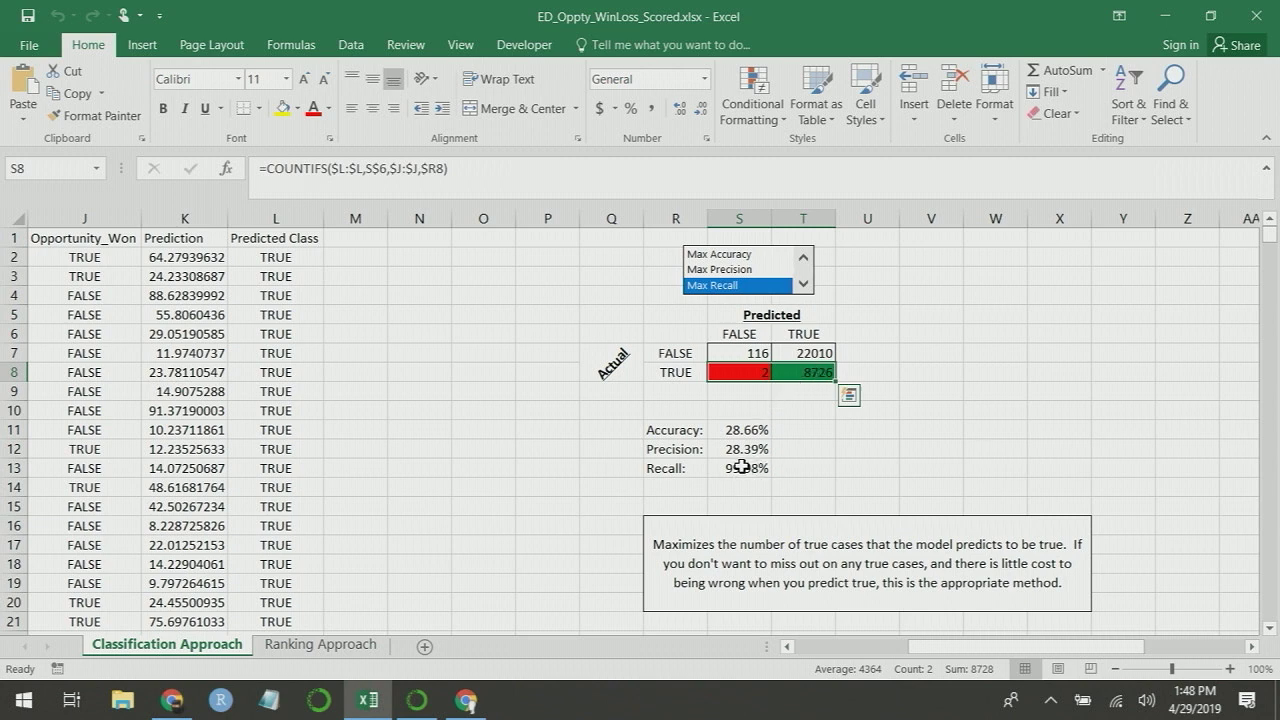
pyautogui.click(799, 465)
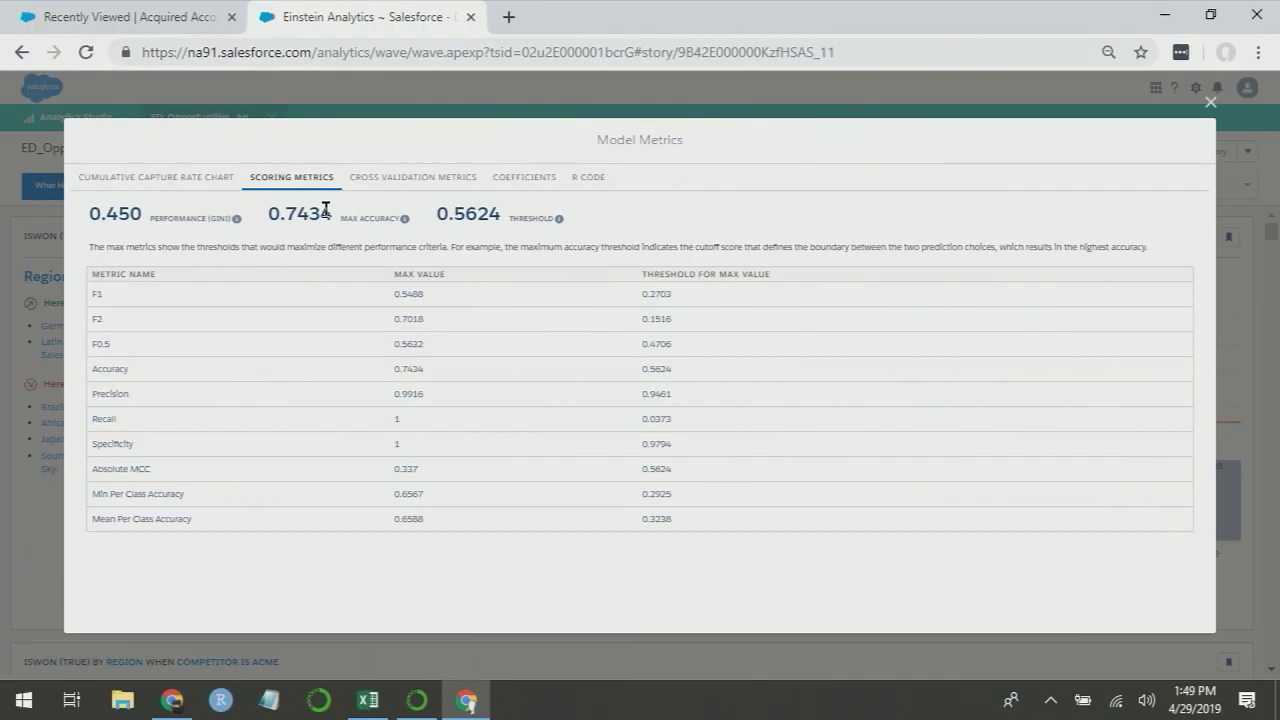
# Step: Check the cross-validation AUC mean and standard deviation plus the 0.450 Gini, then close Model Metrics
pyautogui.click(417, 182)
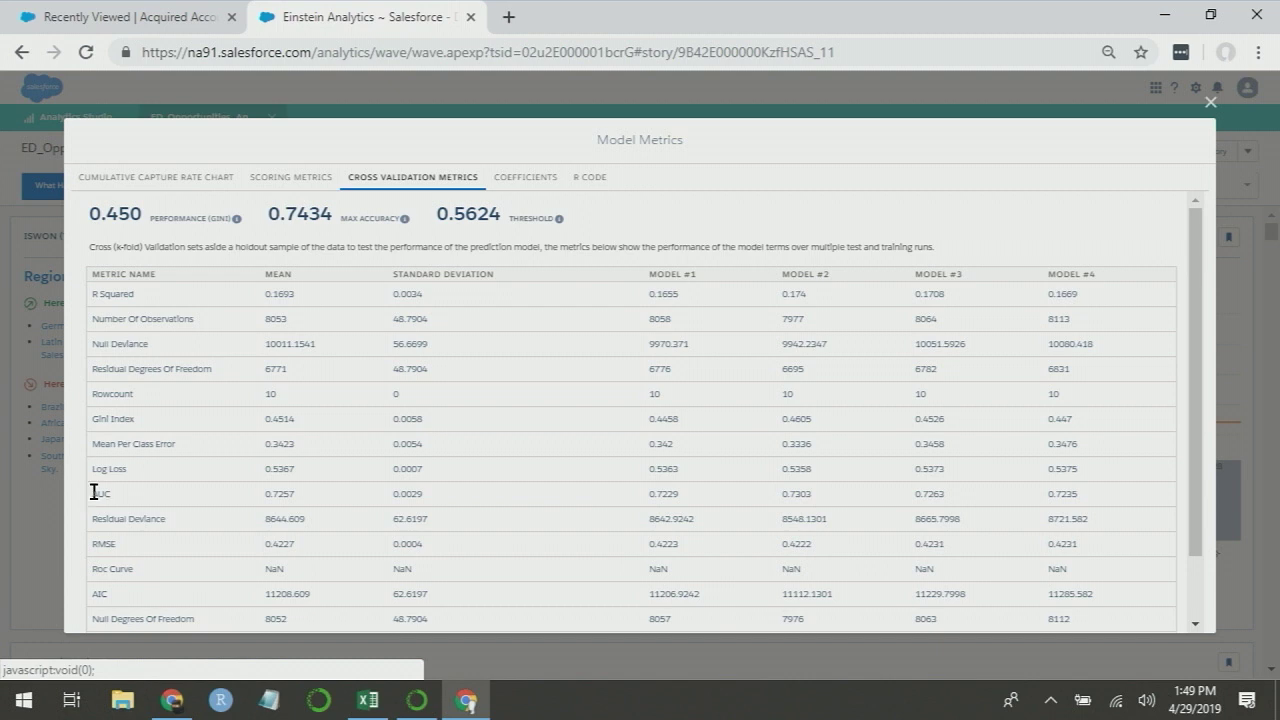
pyautogui.moveTo(96, 493); pyautogui.dragTo(457, 488)
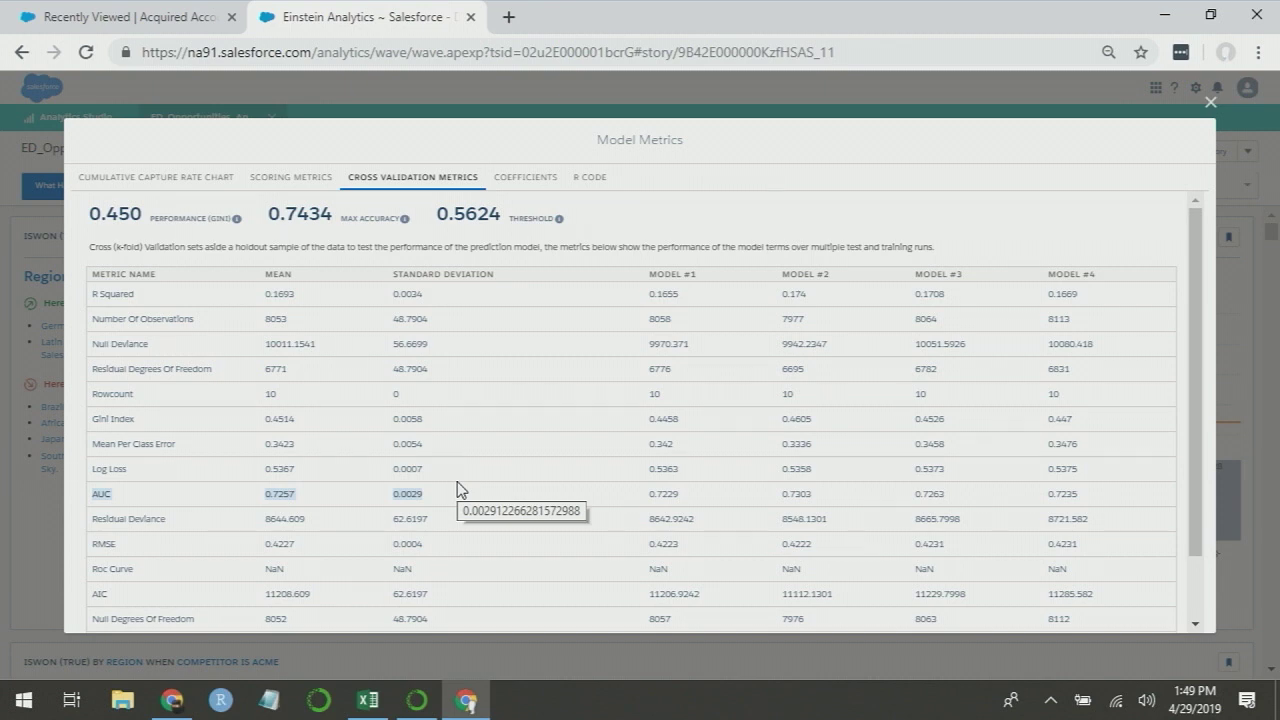
pyautogui.click(451, 493)
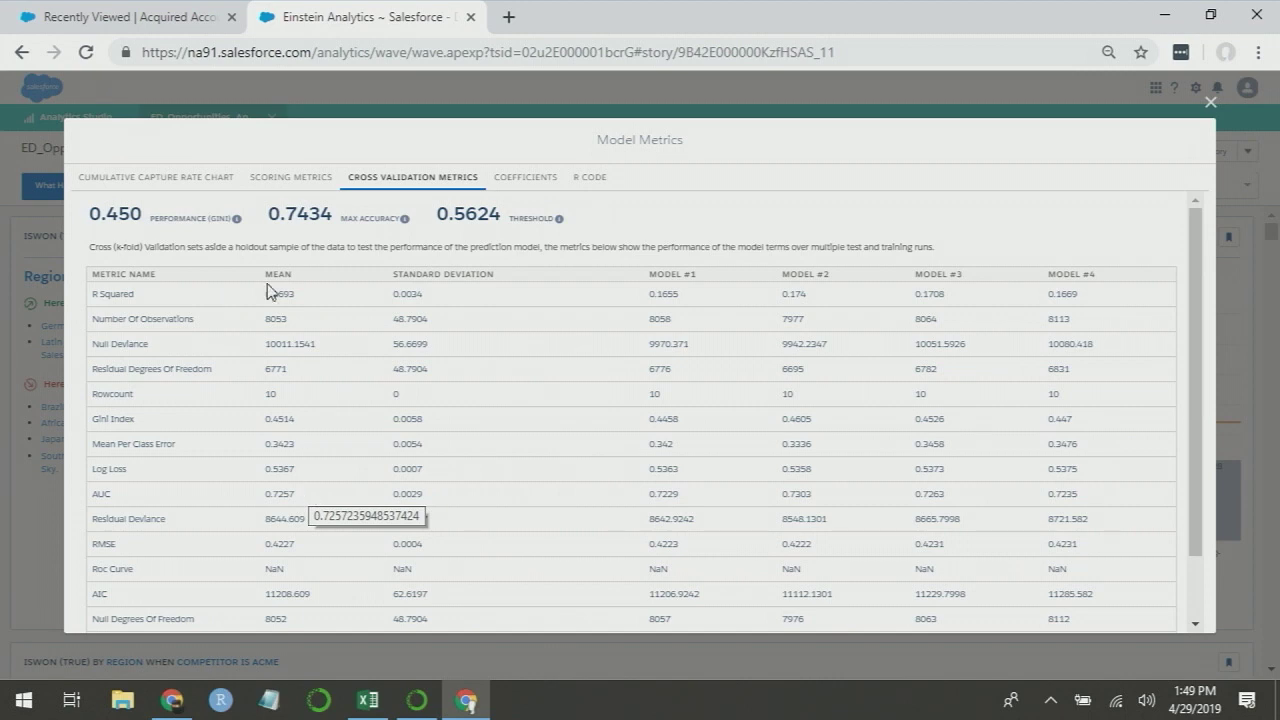
pyautogui.moveTo(106, 214); pyautogui.dragTo(142, 222)
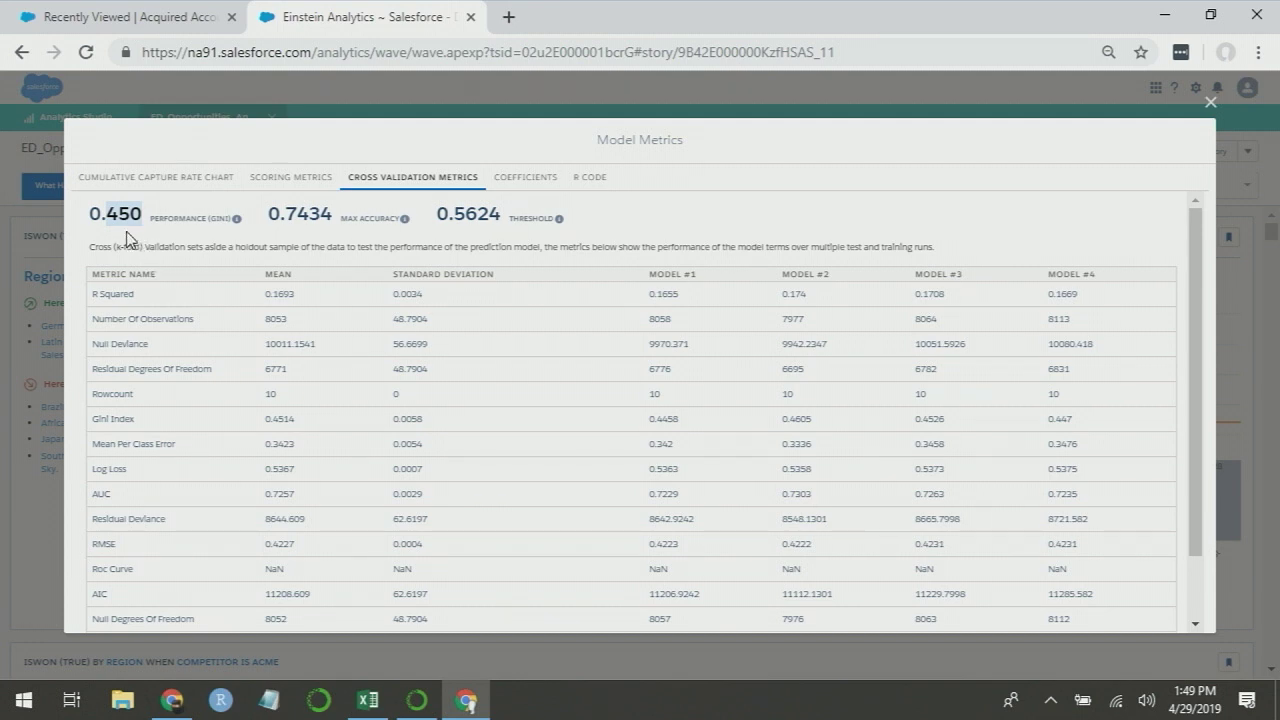
pyautogui.click(1210, 102)
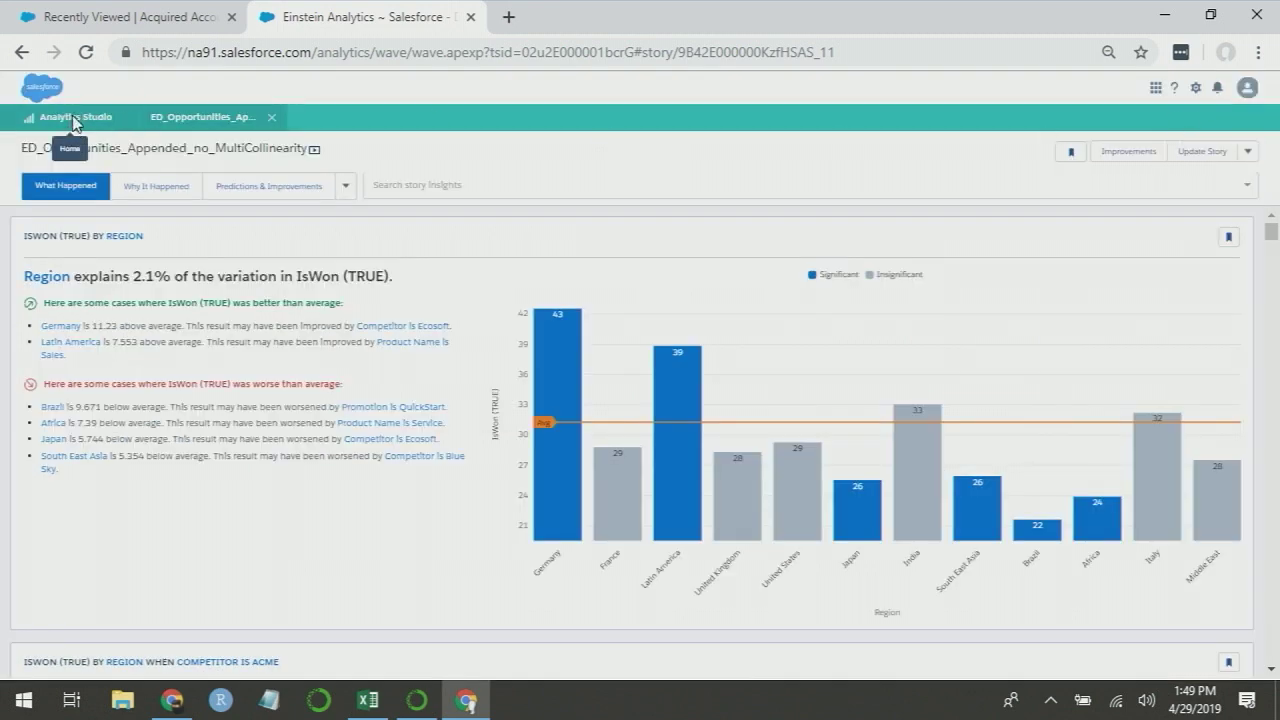
# Step: Open the ED_Opportunities story's Model Metrics, note its 0.451 Gini, and close the dialog
pyautogui.click(73, 118)
pyautogui.click(289, 323)
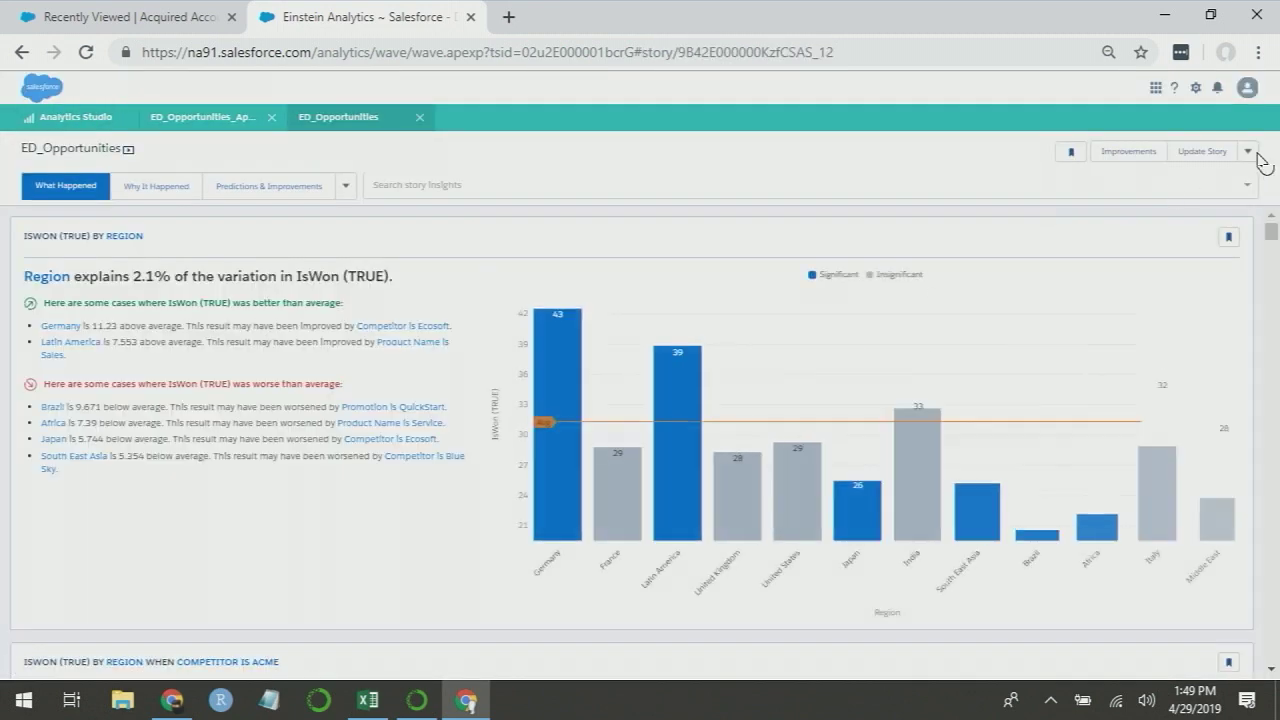
pyautogui.click(1248, 152)
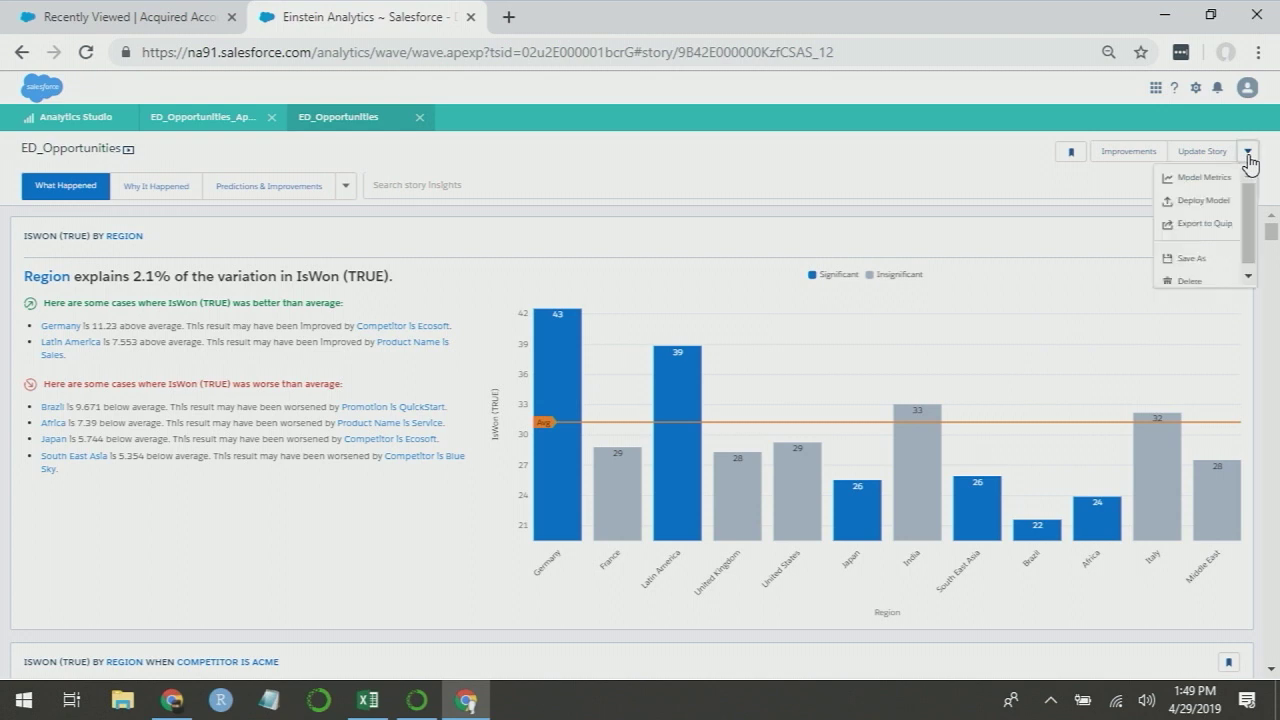
pyautogui.click(1218, 180)
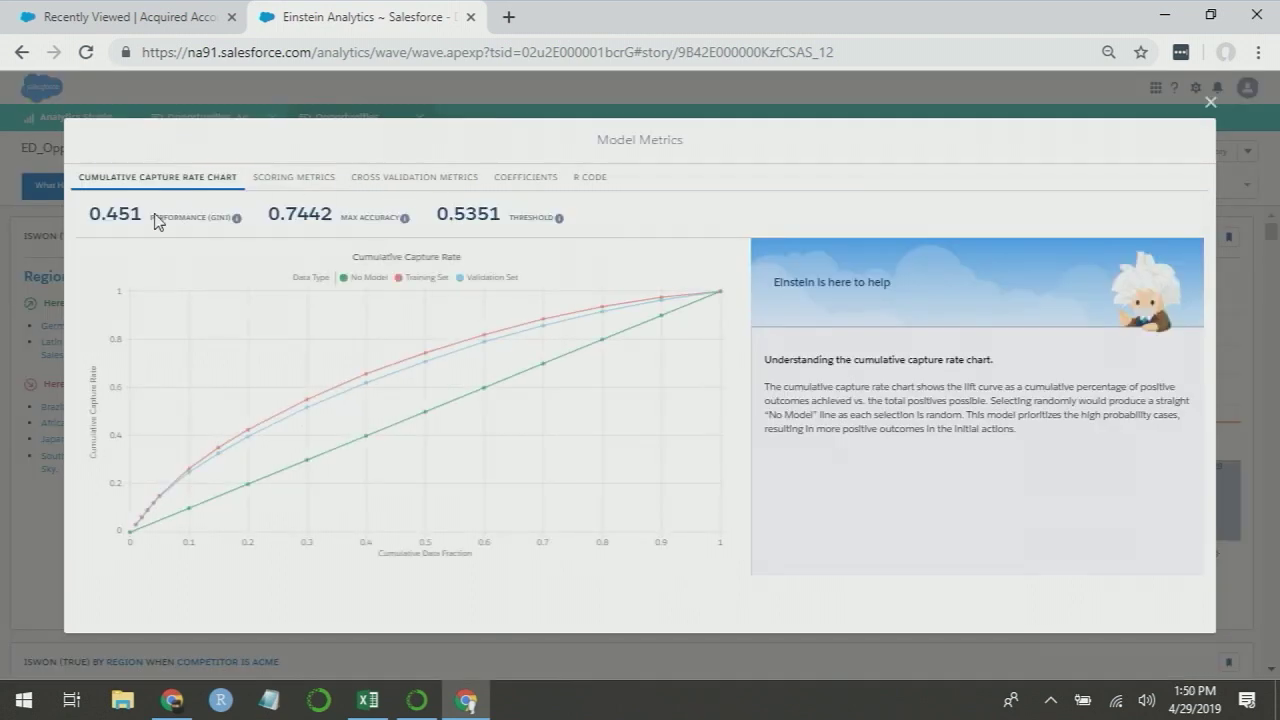
pyautogui.moveTo(85, 214); pyautogui.dragTo(148, 230)
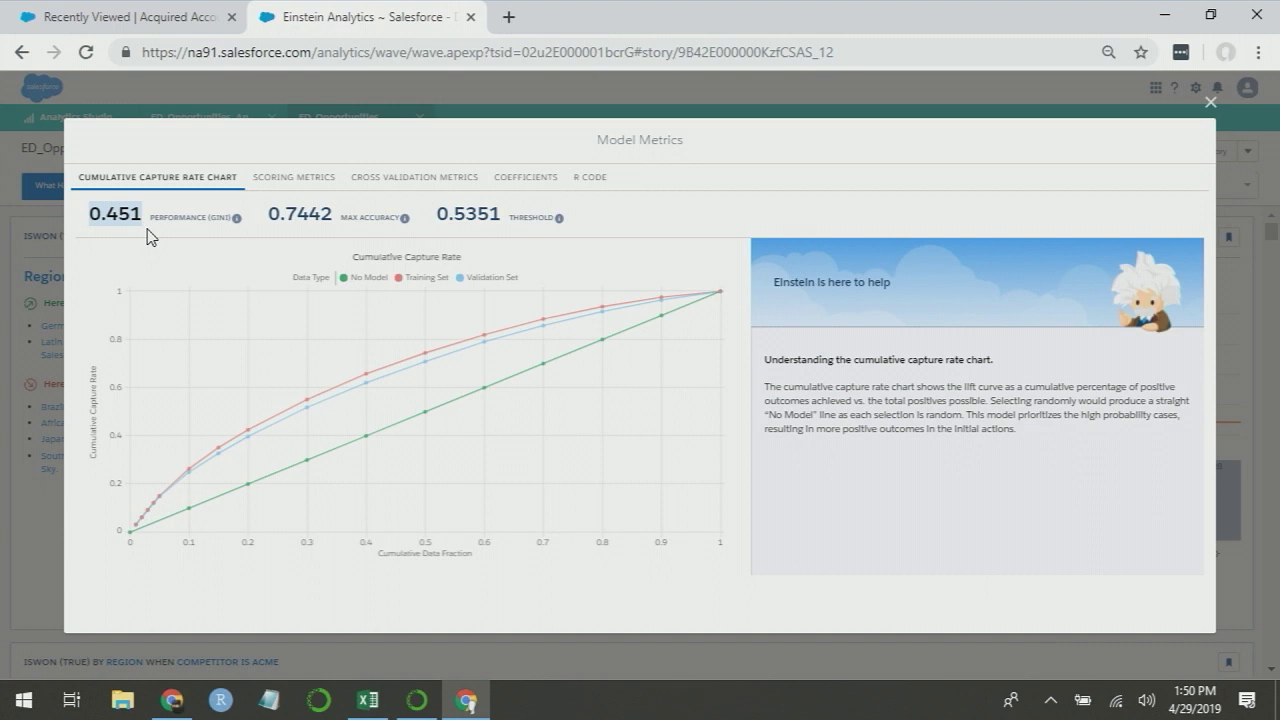
pyautogui.click(1210, 103)
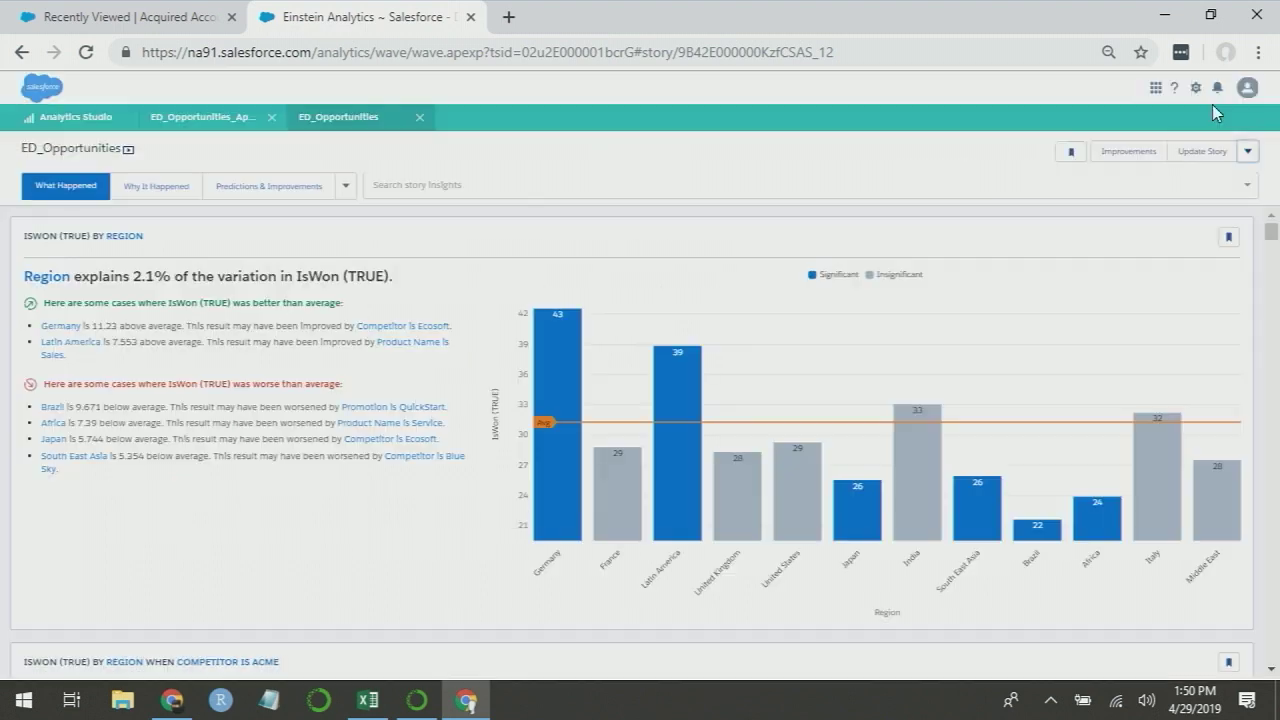
# Step: Close both opportunity story tabs and open the RetailSales story's Model Metrics
pyautogui.click(421, 117)
pyautogui.click(271, 117)
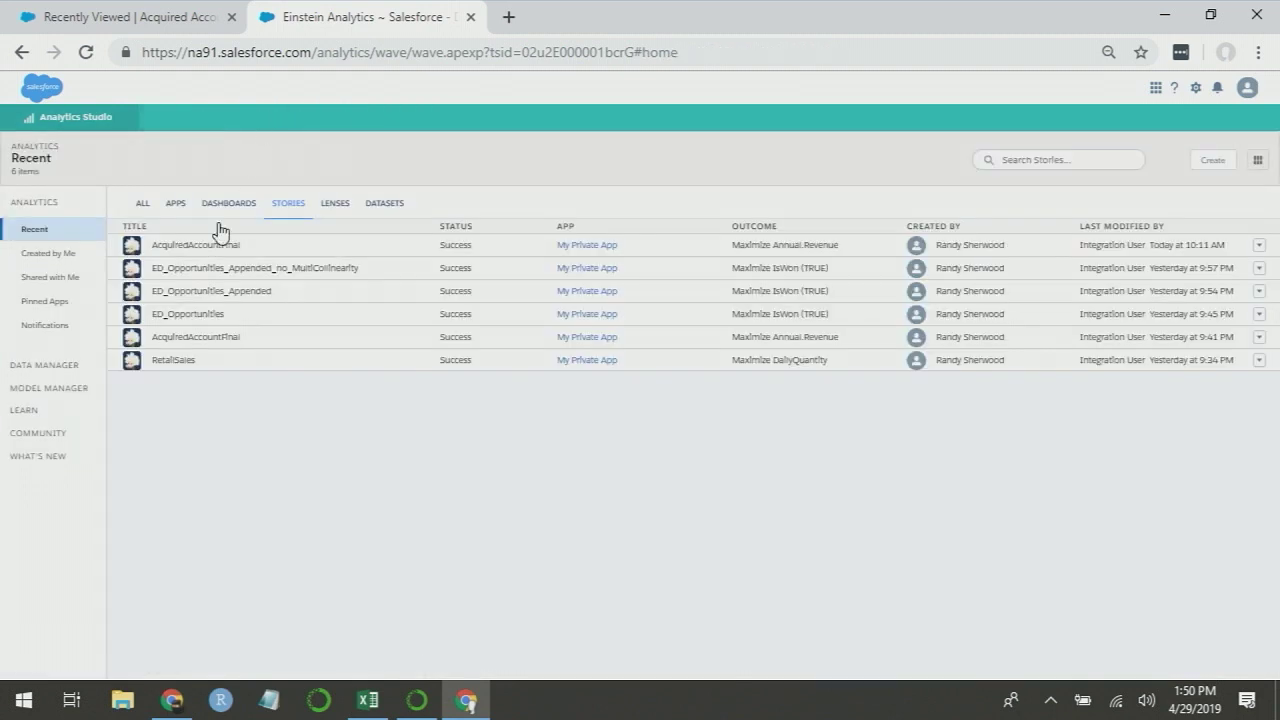
pyautogui.click(180, 362)
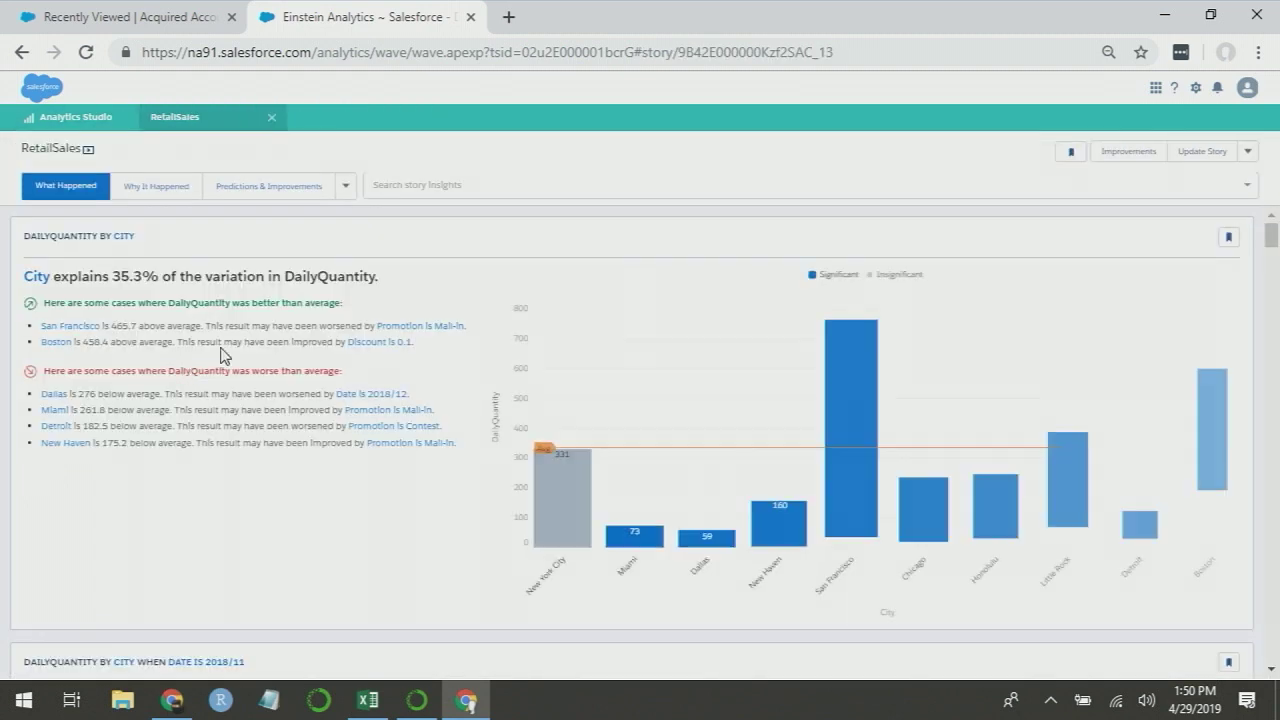
pyautogui.click(1248, 151)
pyautogui.click(1222, 188)
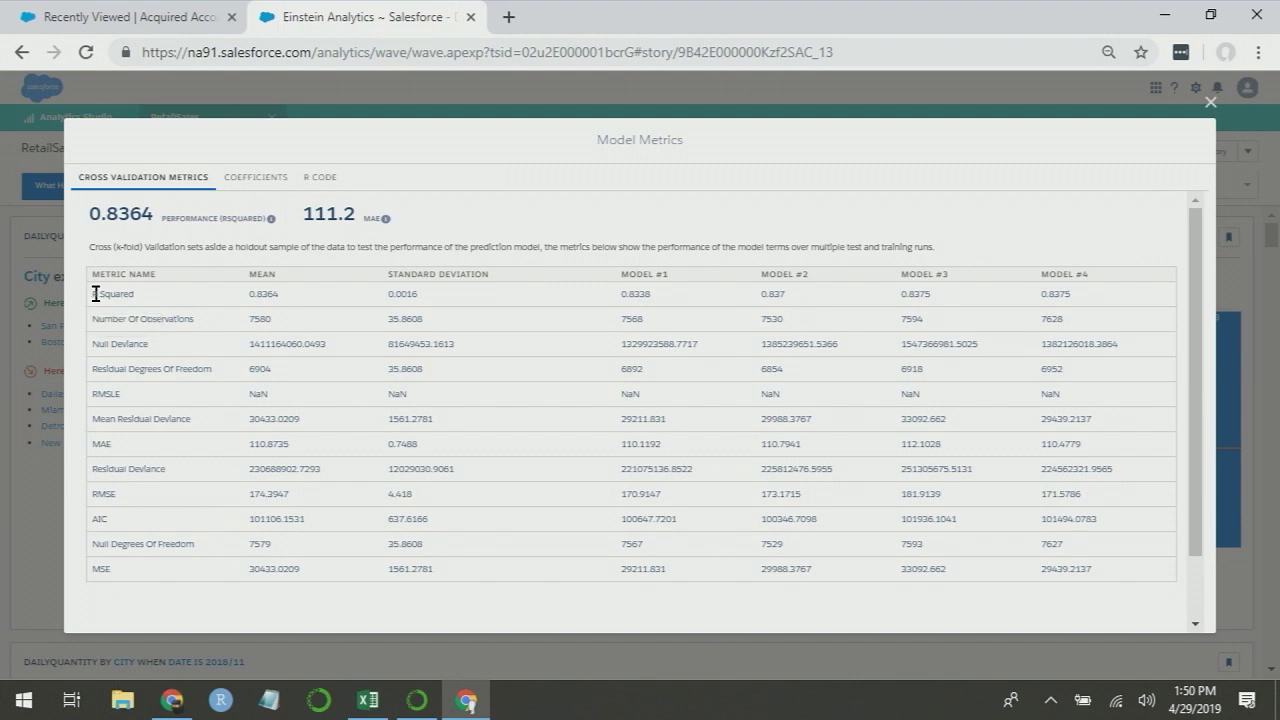
# Step: Review RetailSales R Squared 0.8364, MAE 110.8735 and RMSE means, then close the dialog
pyautogui.moveTo(95, 293); pyautogui.dragTo(303, 299)
pyautogui.click(102, 443)
pyautogui.moveTo(102, 443); pyautogui.dragTo(312, 452)
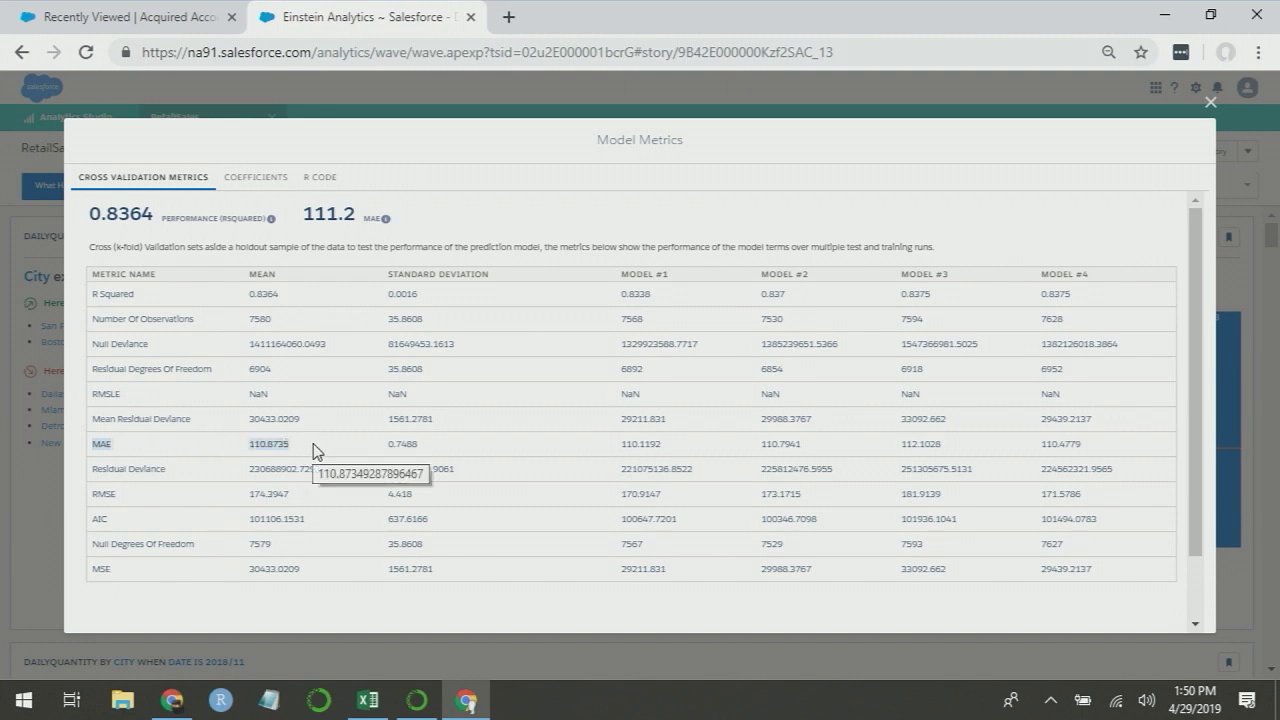
pyautogui.click(94, 493)
pyautogui.moveTo(94, 493); pyautogui.dragTo(255, 493)
pyautogui.click(306, 497)
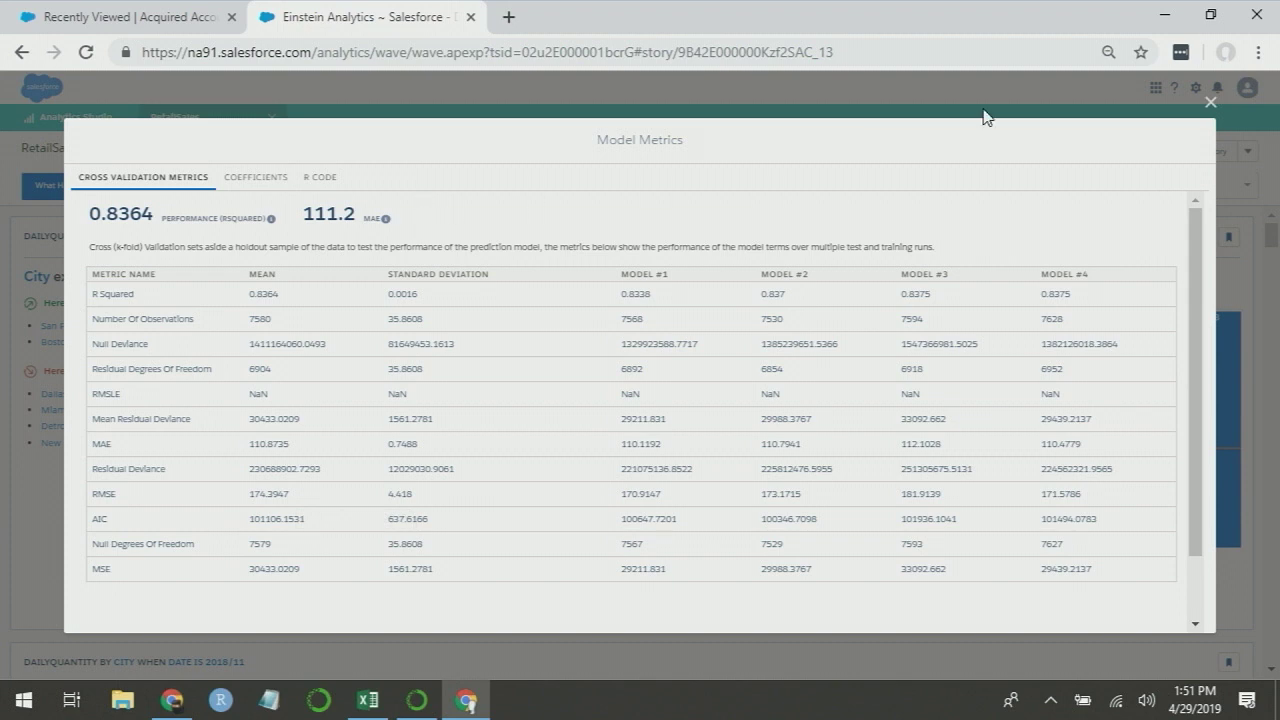
pyautogui.click(1210, 102)
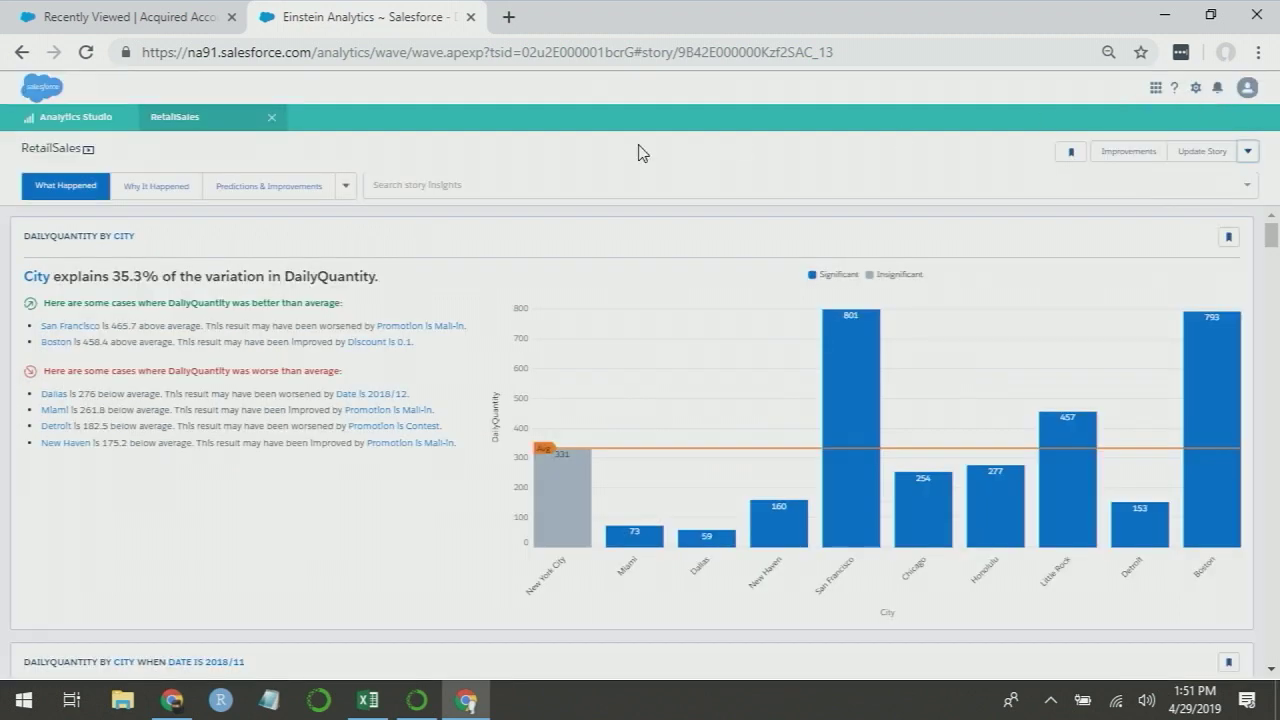